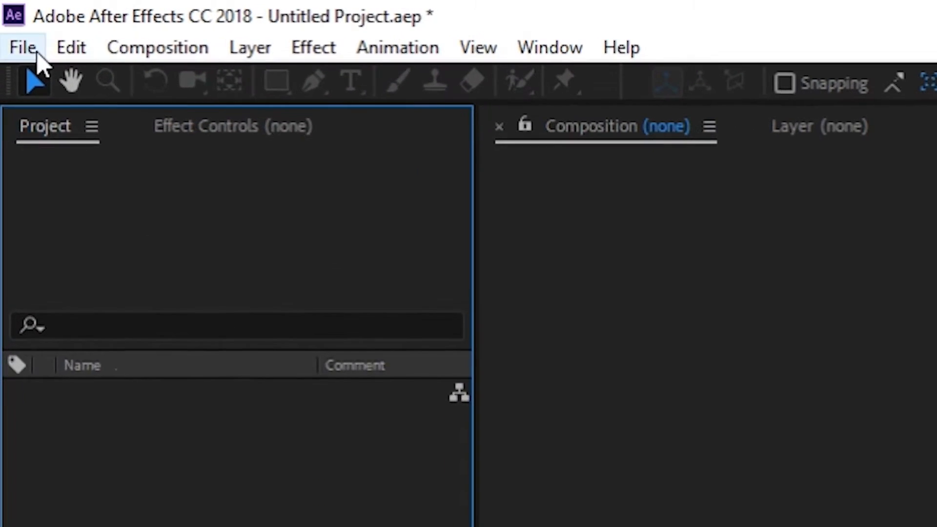
left_click(34, 51)
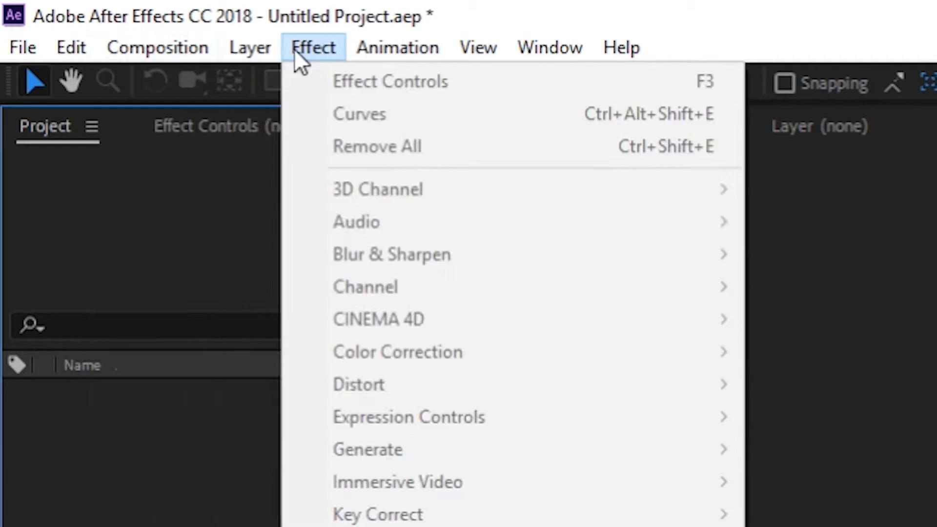
mouse_move(243, 48)
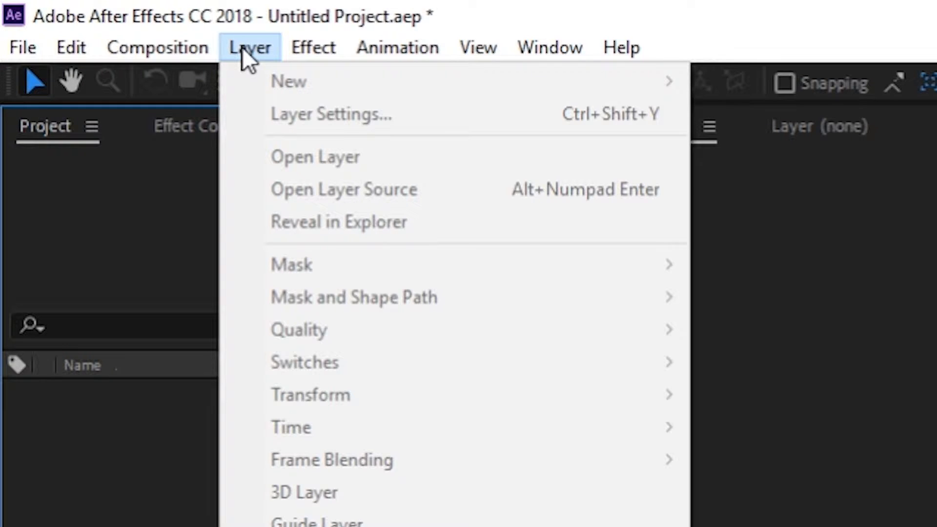
mouse_move(320, 48)
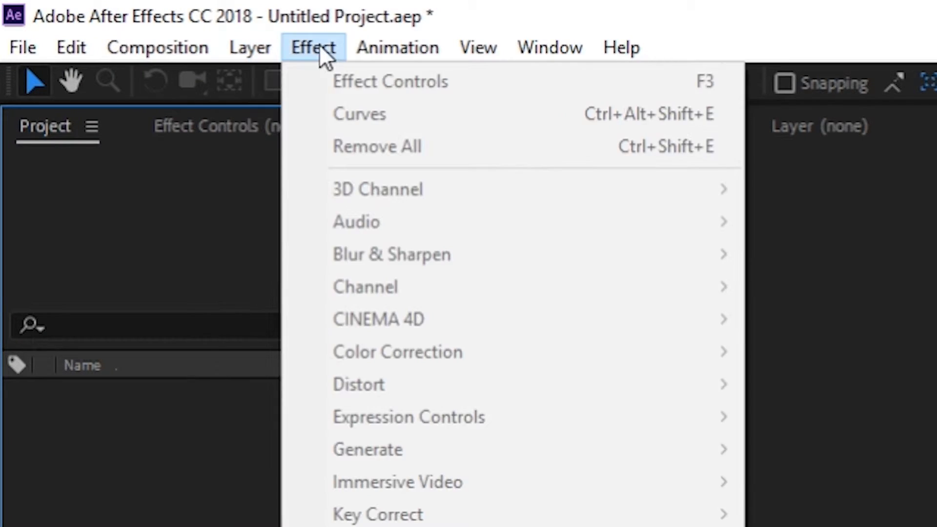
mouse_move(555, 51)
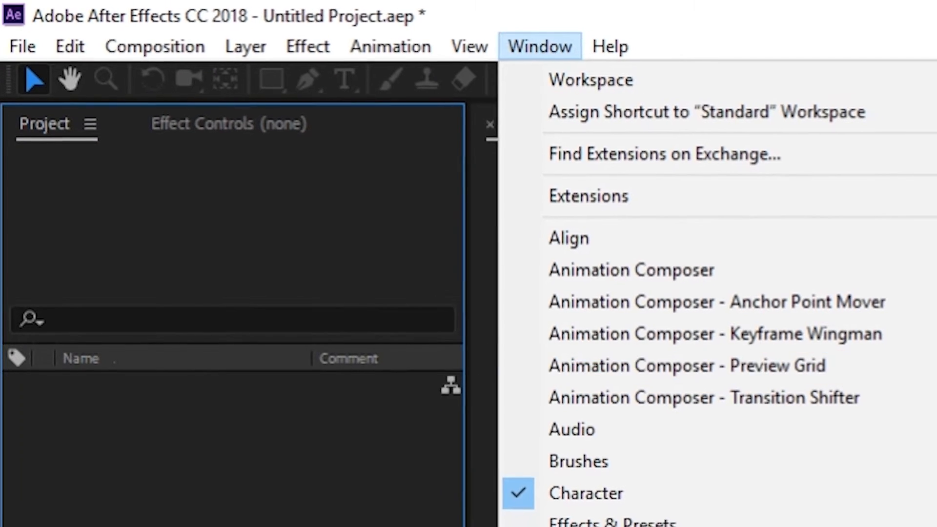
left_click(299, 513)
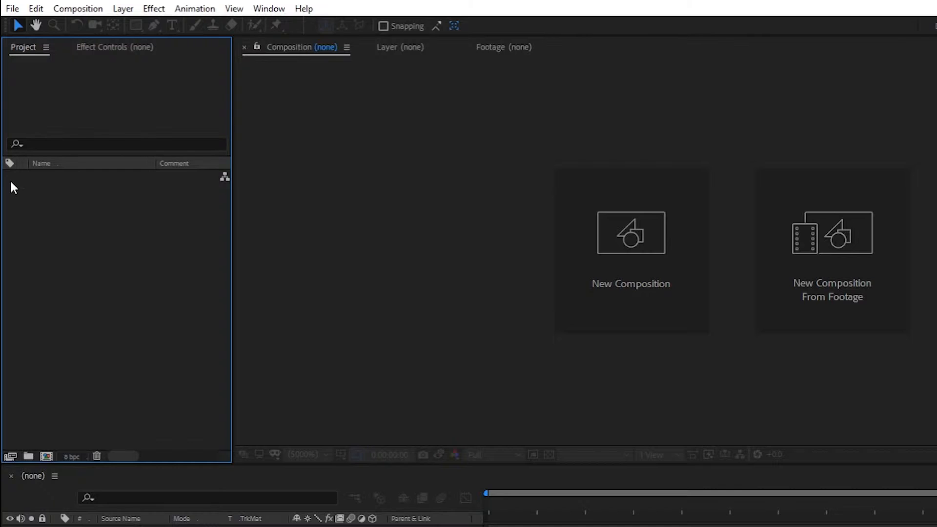
right_click(116, 251)
mouse_move(163, 321)
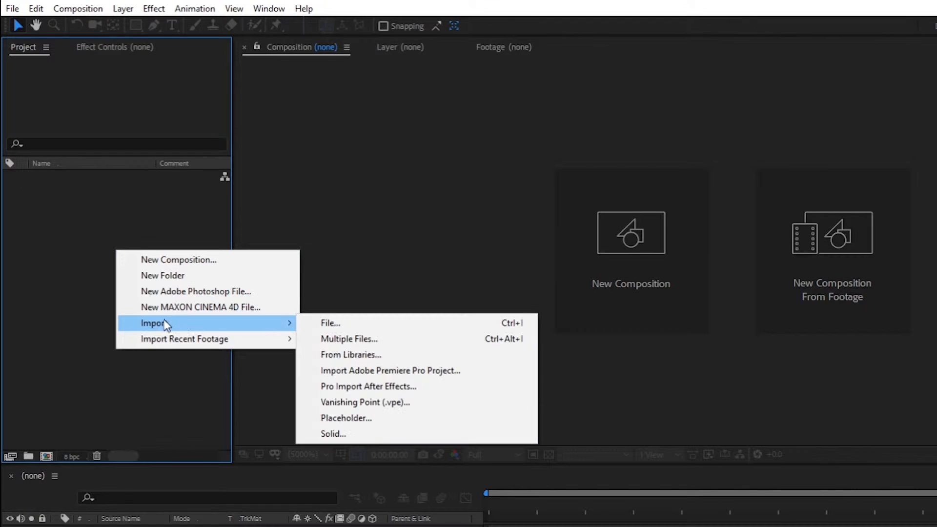
left_click(83, 248)
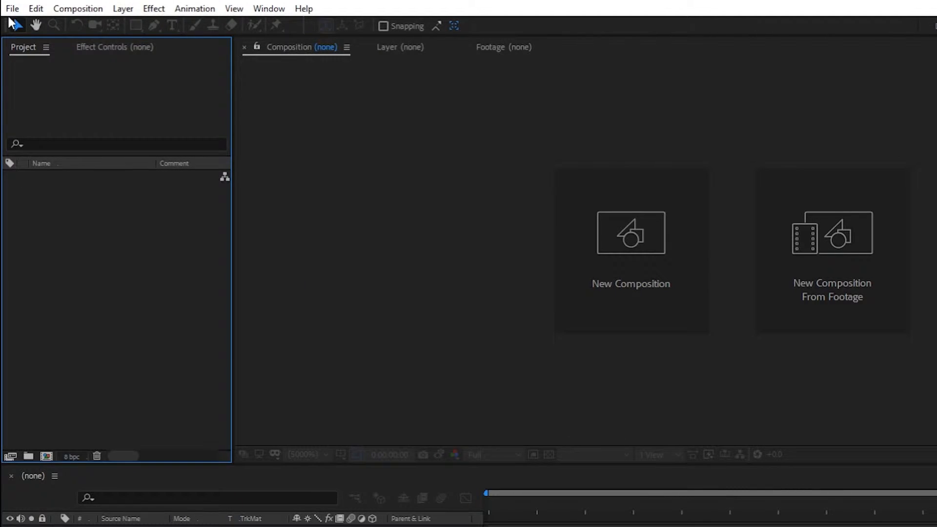
left_click(12, 8)
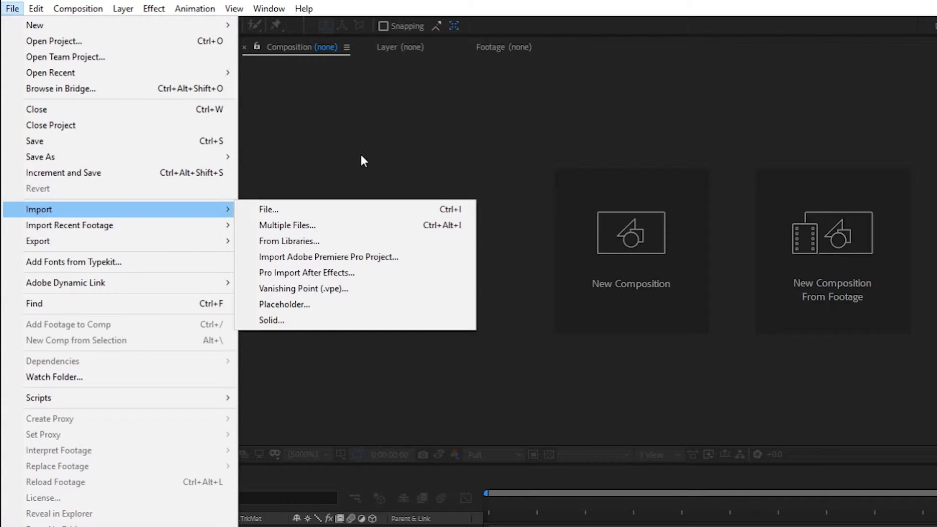
left_click(360, 152)
left_click(157, 252)
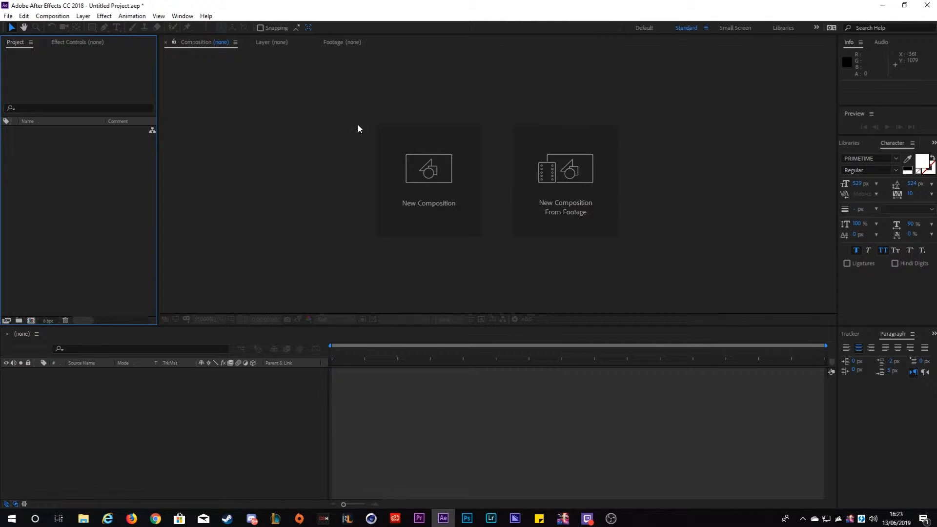
left_click(53, 16)
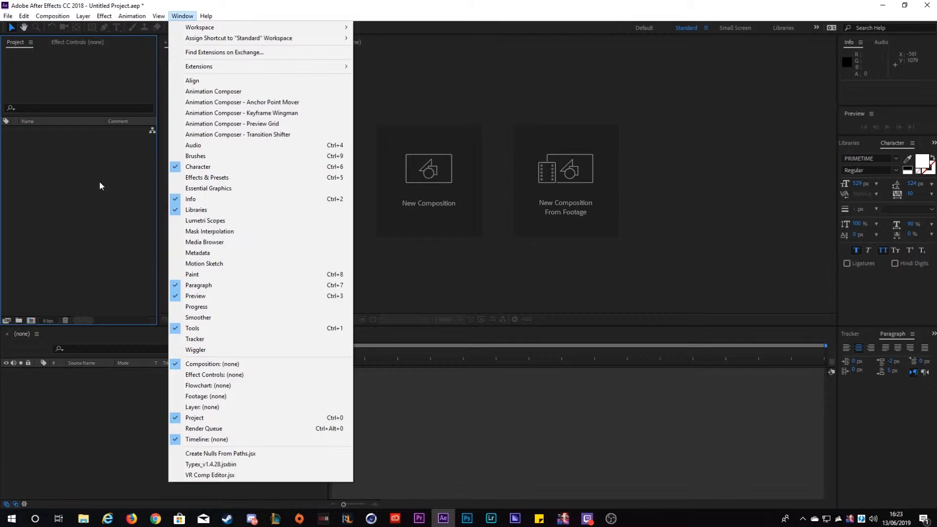
left_click(98, 180)
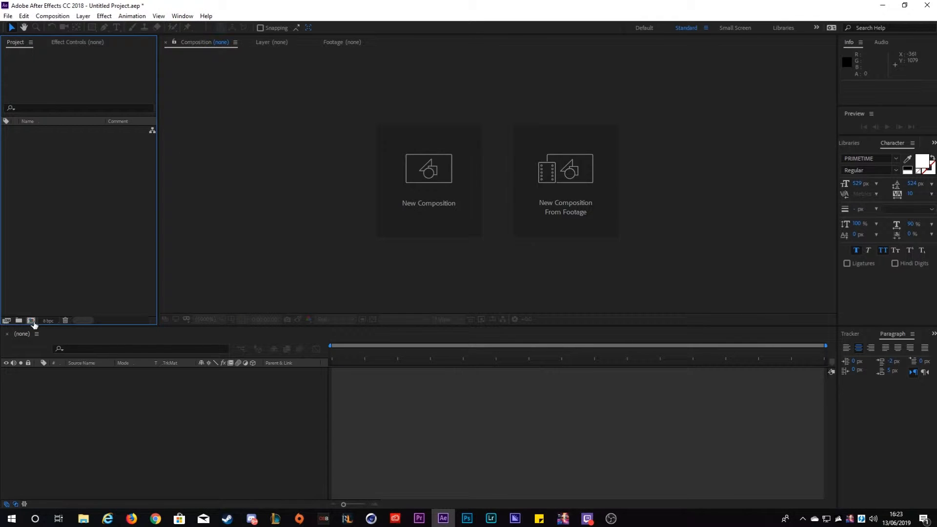
Create a 1920 x 1080 composition at 30 fps with a 1:10:00:00 duration and enlarge its viewer area
left_click(31, 321)
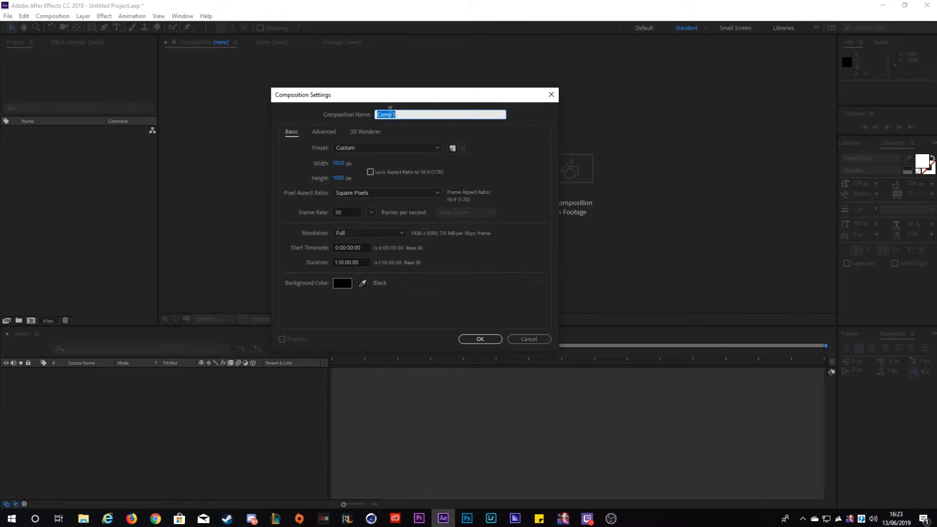
left_click(465, 341)
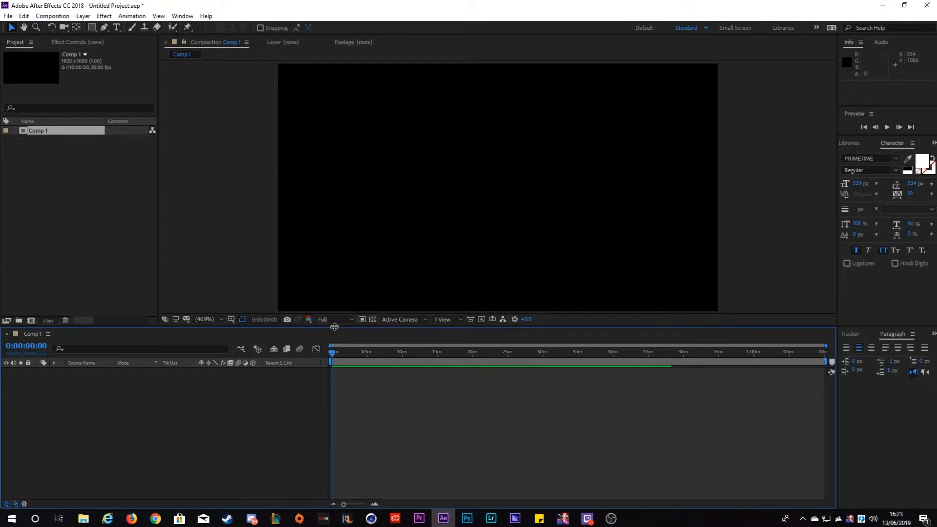
left_click_drag(335, 326, 335, 345)
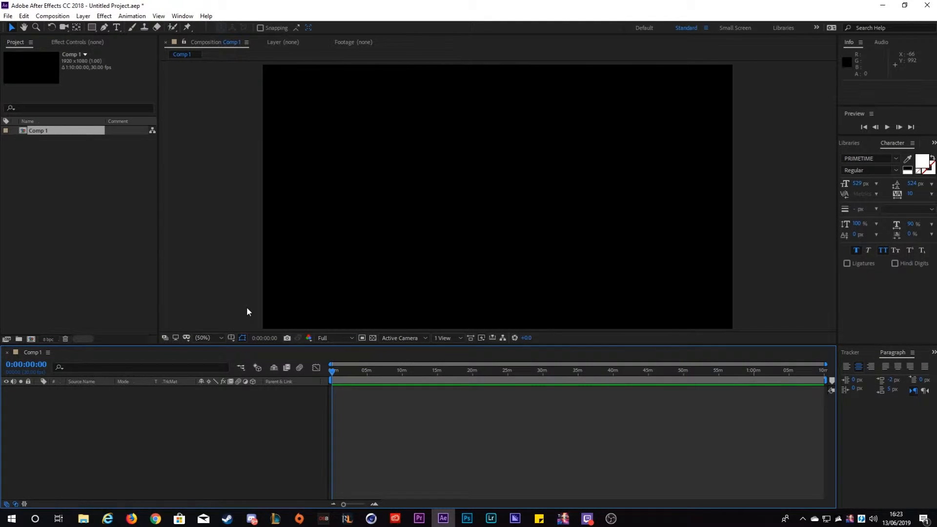
Add a text layer reading "TUTORIAL" to the composition
left_click(83, 16)
mouse_move(97, 27)
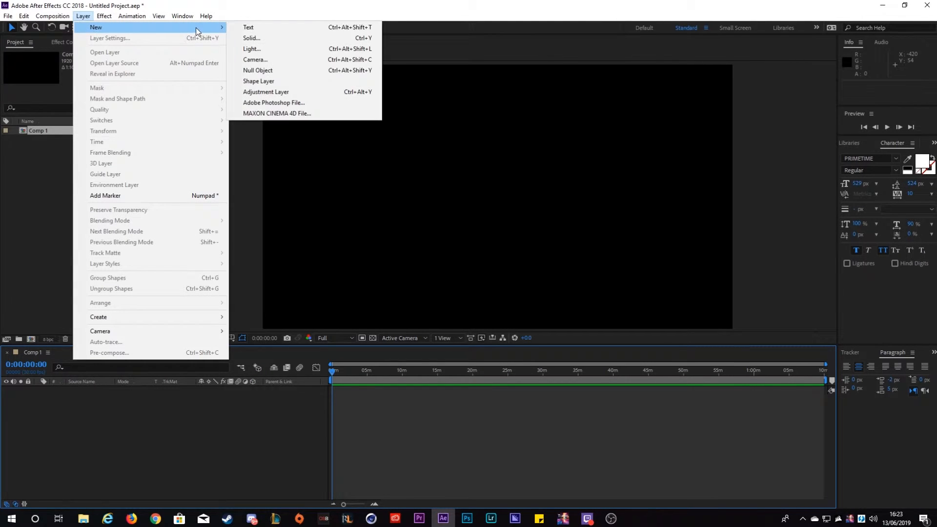
left_click(249, 27)
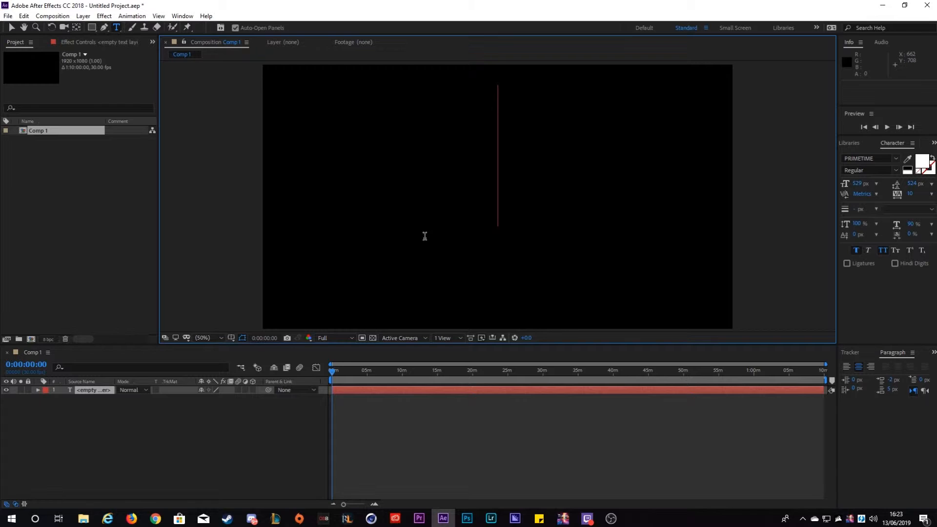
type("TUT")
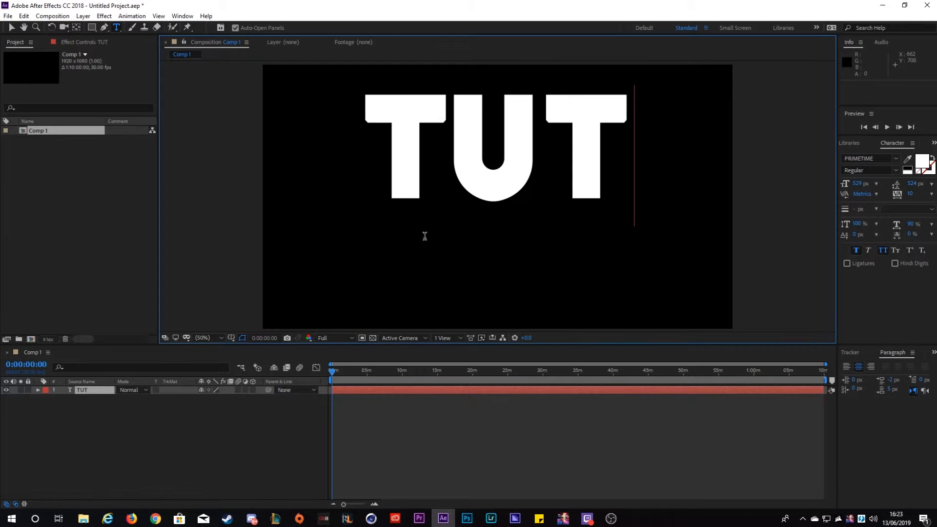
type("ORIAL")
left_click(169, 442)
Scale the TUTORIAL text layer to 59% so the whole word fits in the frame
left_click(88, 391)
key("s")
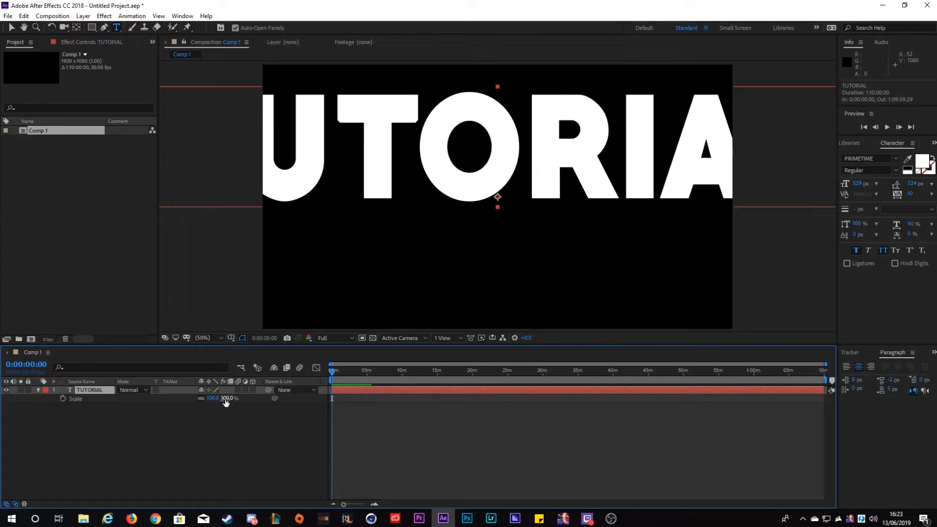
left_click_drag(213, 400, 193, 402)
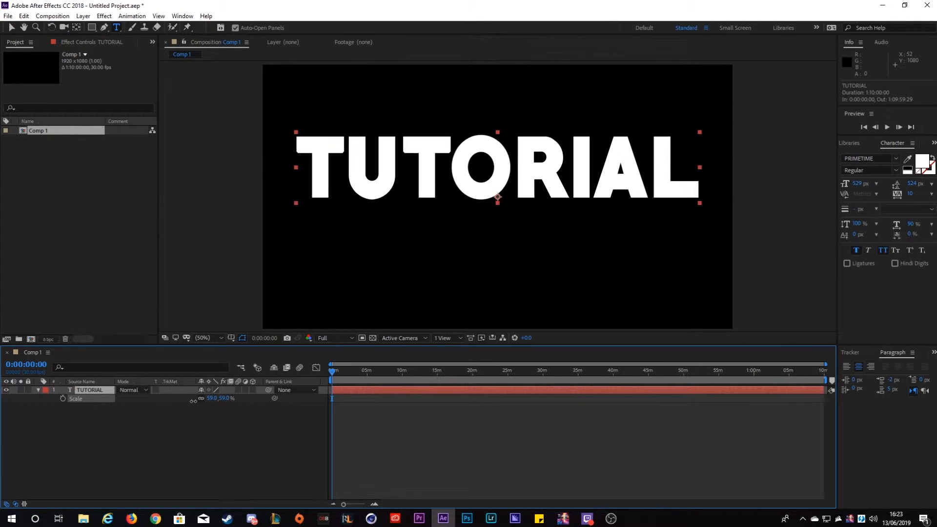
left_click(101, 411)
Duplicate the TUTORIAL text layer four times
left_click(98, 391)
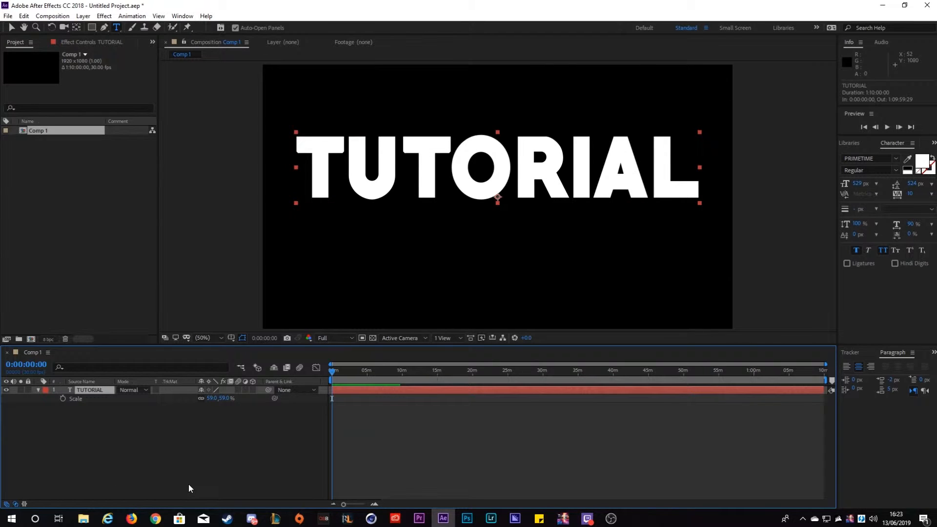
key("ctrl+d")
key("ctrl+d")
key("ctrl+d")
key("ctrl+d")
left_click(336, 457)
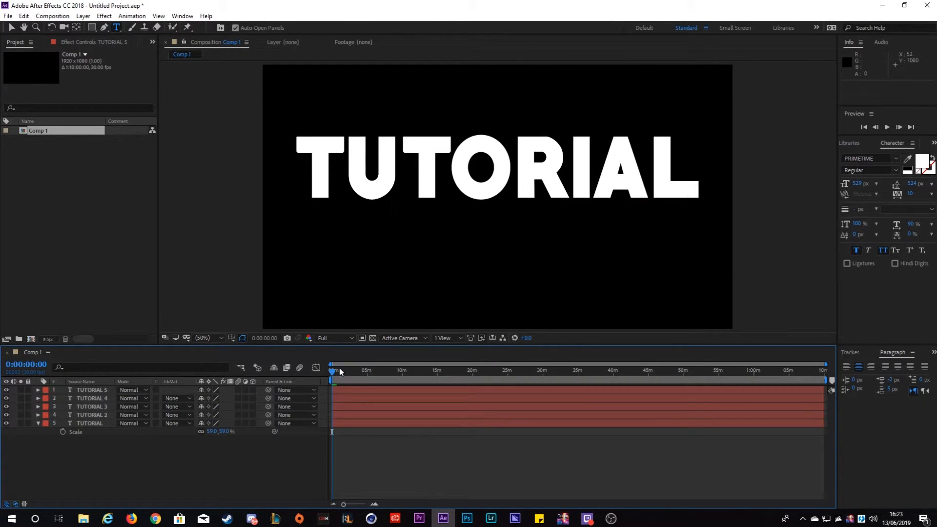
Trim the ends of all five TUTORIAL layers at about 0:05:00:18
left_click_drag(356, 372, 368, 371)
left_click(92, 415)
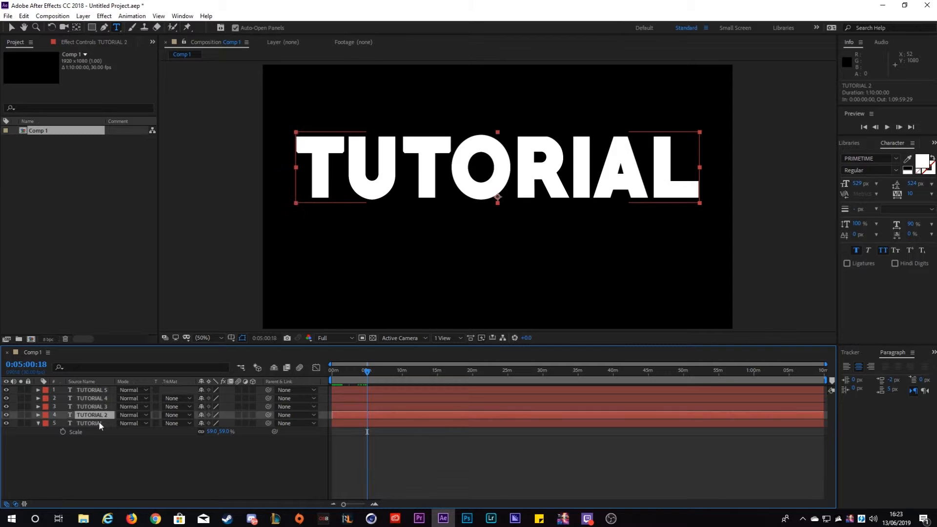
left_click(99, 423)
left_click(105, 392, "shift")
key("alt+bracketright")
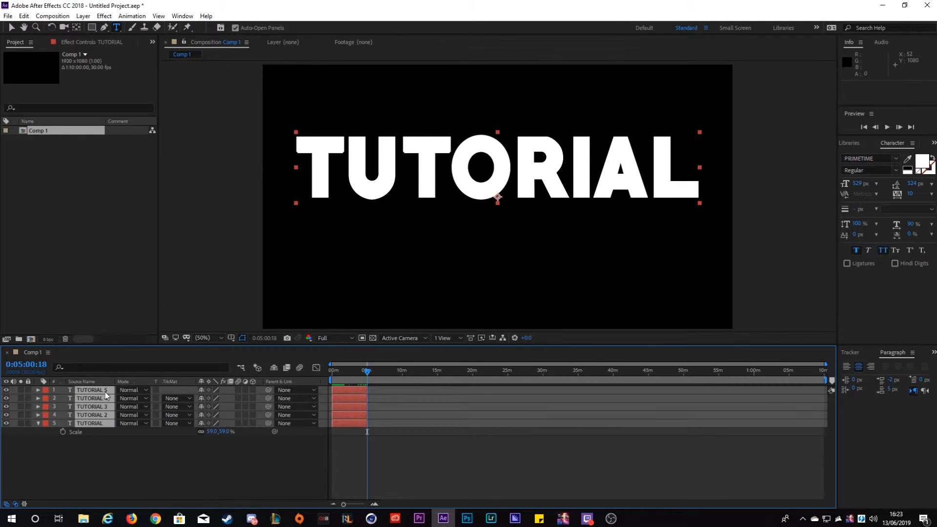
Stagger the duplicate layers in time as a staircase behind the first, and move the current time to about 0:04:56:13
left_click_drag(349, 415, 423, 408)
left_click_drag(359, 397, 493, 391)
mouse_move(369, 372)
left_mouse_down()
mouse_move(321, 380)
mouse_move(356, 373)
mouse_move(454, 384)
mouse_move(360, 372)
mouse_move(367, 376)
left_mouse_up()
left_click(373, 416)
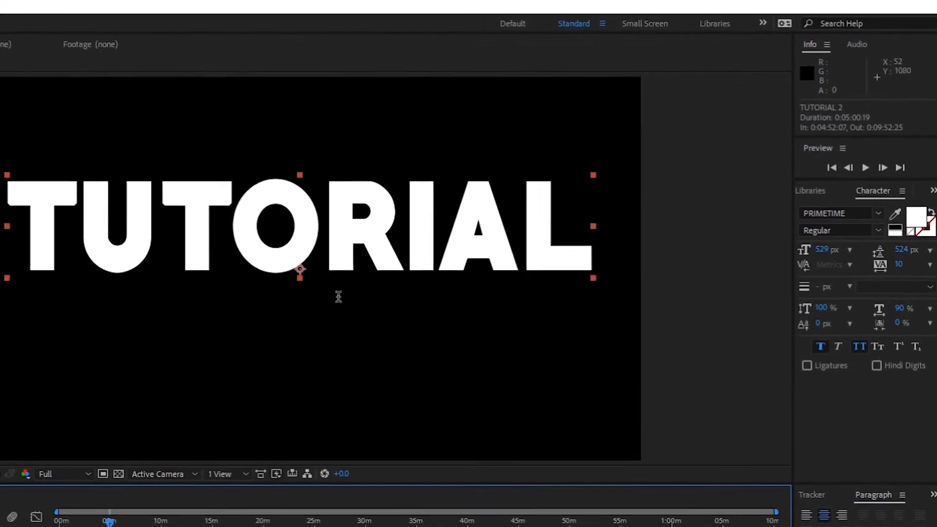
Enlarge the Info area and switch it to the Audio level meters
left_click_drag(840, 135, 841, 163)
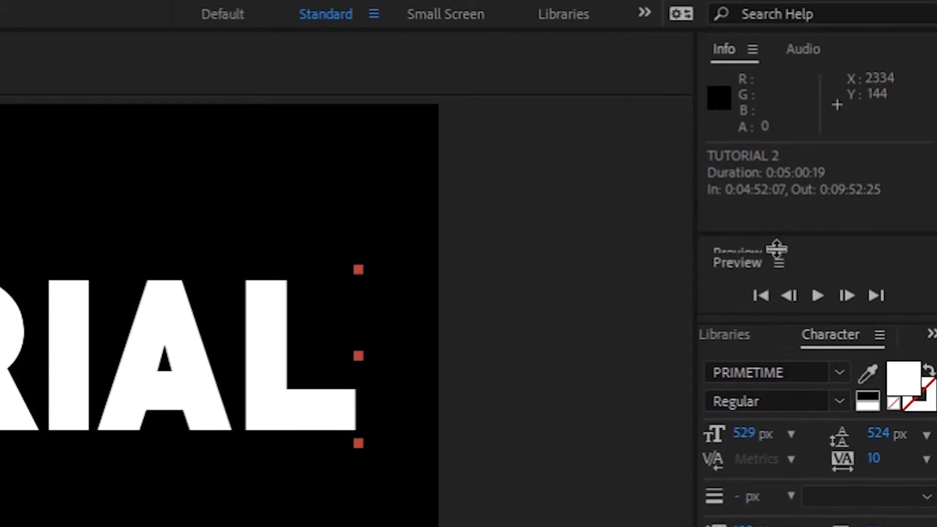
left_click_drag(777, 249, 778, 274)
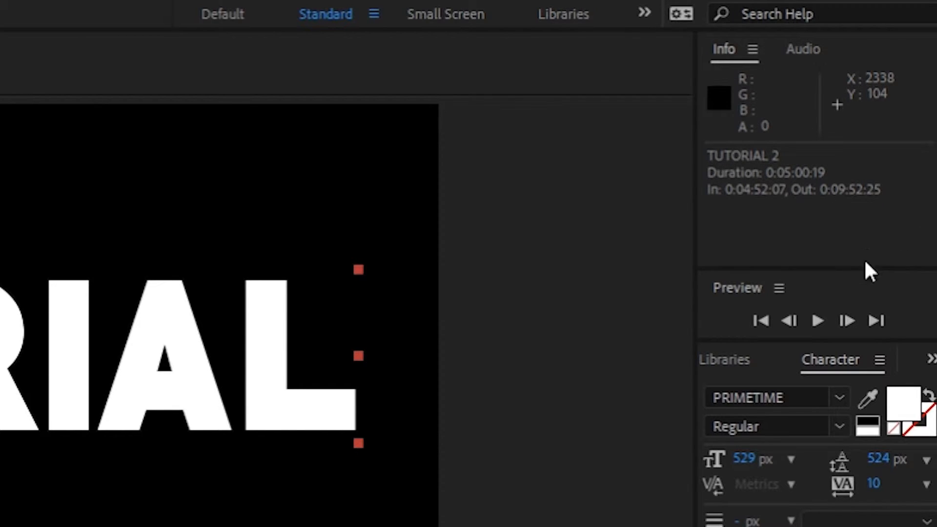
left_click(803, 49)
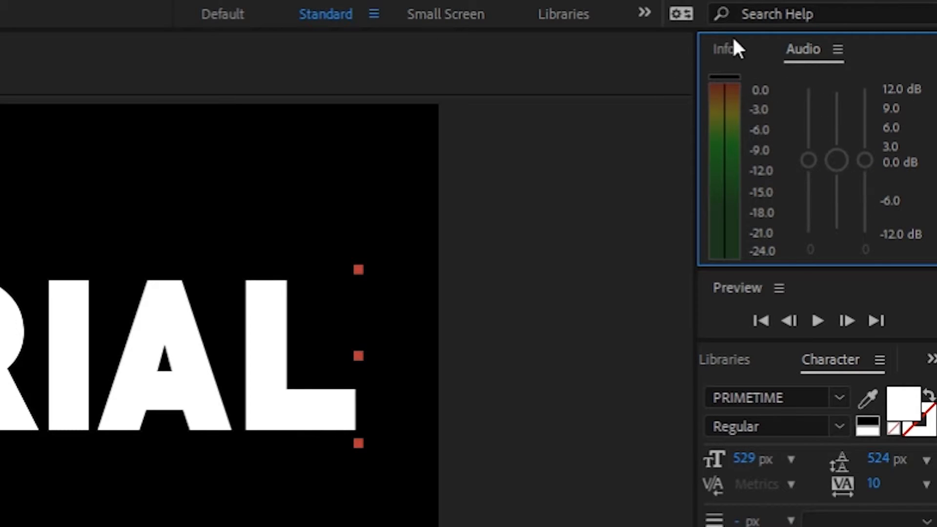
Expand the Preview settings to expose the range, play-from, frame rate and resolution options
left_click_drag(806, 268, 806, 116)
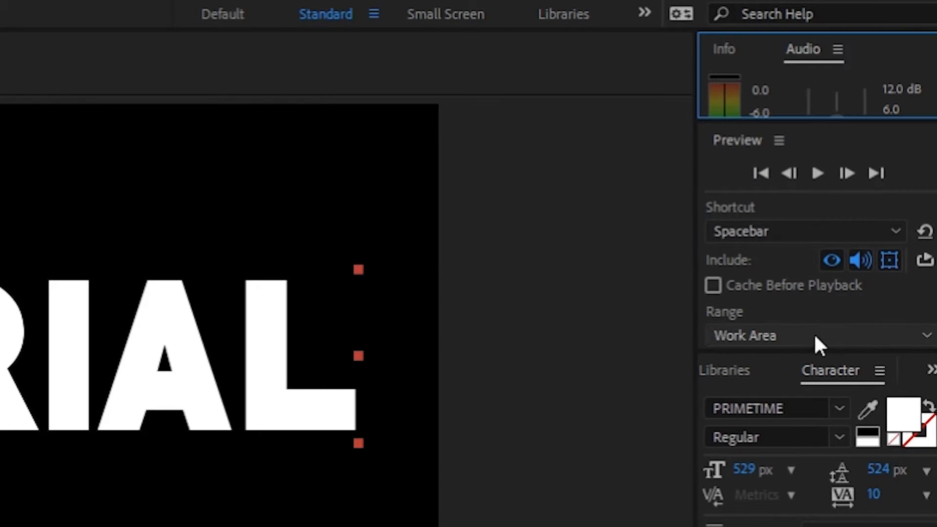
left_click_drag(804, 350, 771, 495)
left_click_drag(766, 274, 778, 106)
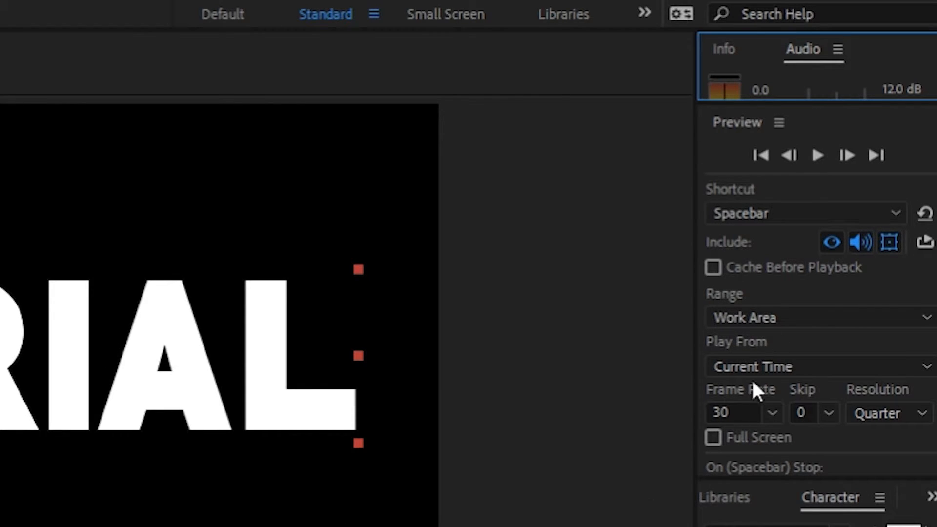
left_click_drag(776, 479, 776, 526)
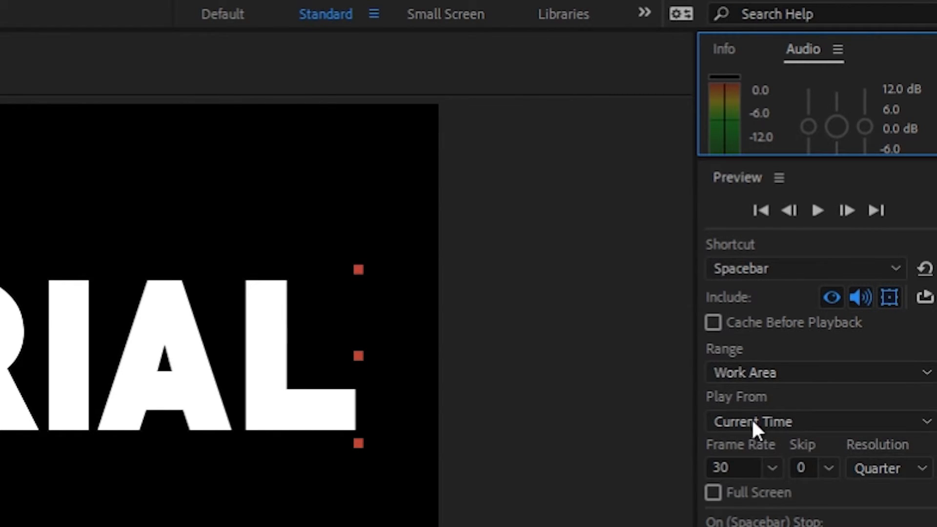
Examine the preview's Range and Play From choices, moving the current time to about 0:06:24:03
left_click(793, 375)
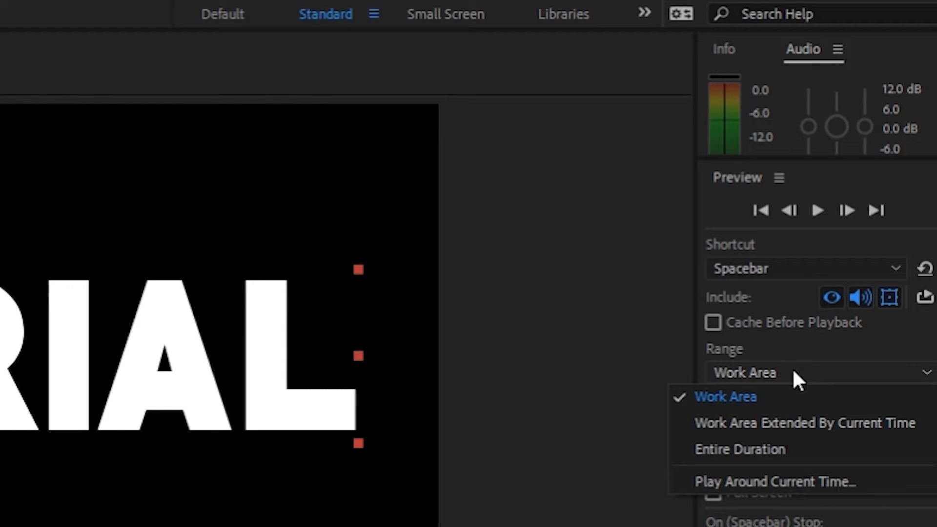
left_click(808, 344)
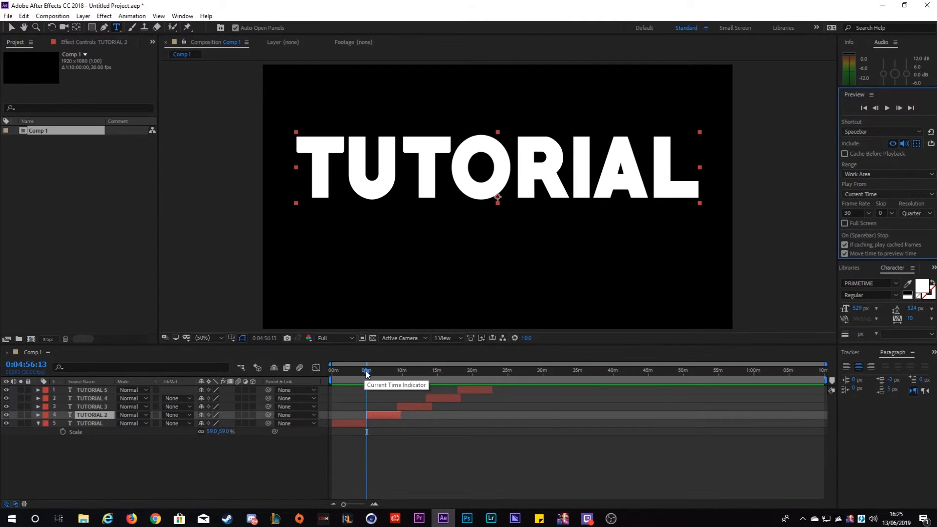
left_click_drag(367, 370, 377, 379)
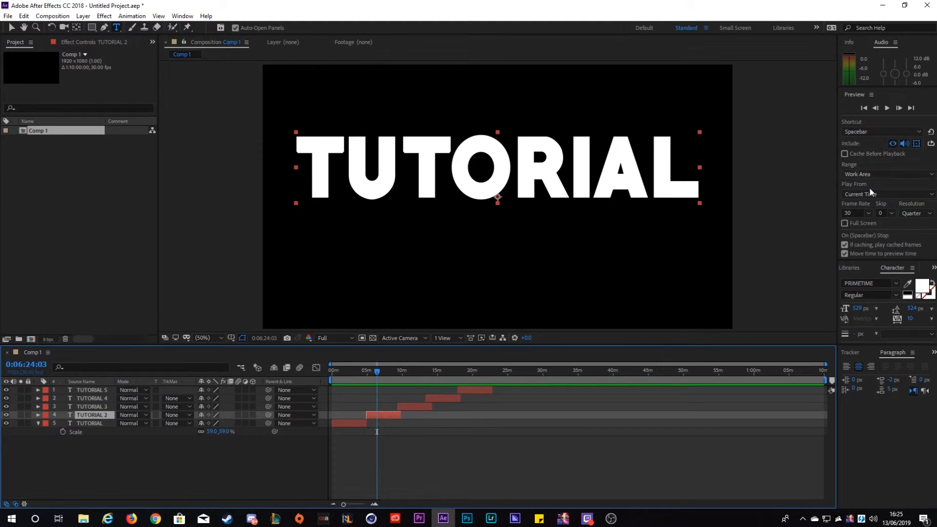
left_click(888, 195)
left_click(883, 195)
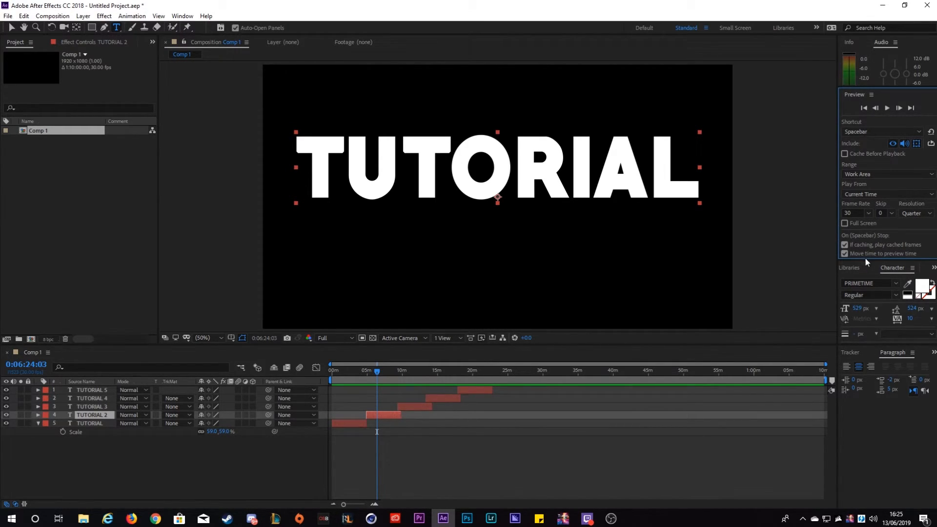
Shrink the Preview settings to enlarge the Character area, switch that area to Effects & Presets, and clear its search term
left_click_drag(866, 257, 866, 149)
left_click(933, 159)
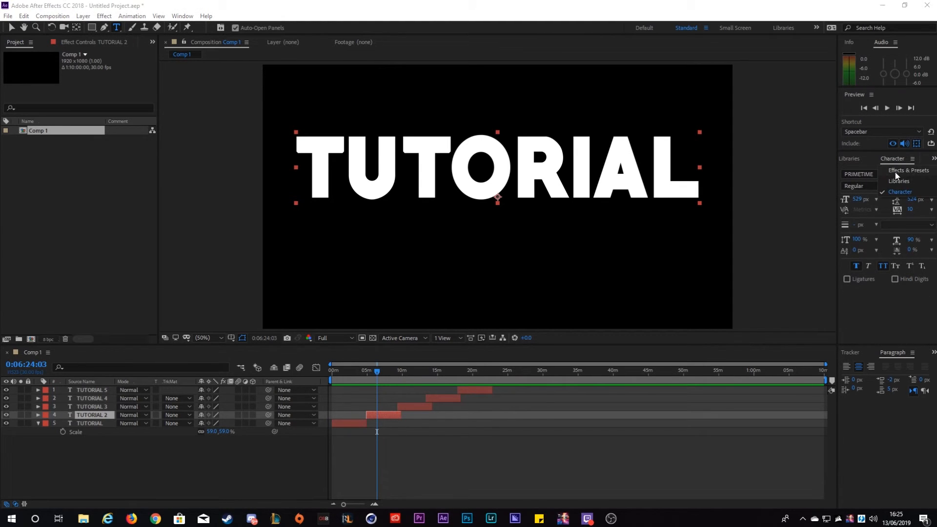
left_click(895, 173)
left_click_drag(898, 172, 778, 181)
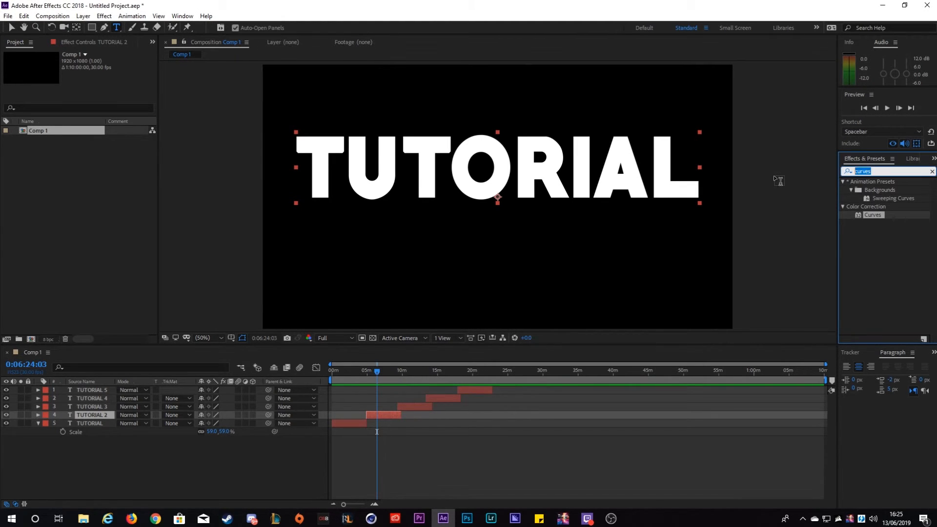
key("BackSpace")
left_click(875, 171)
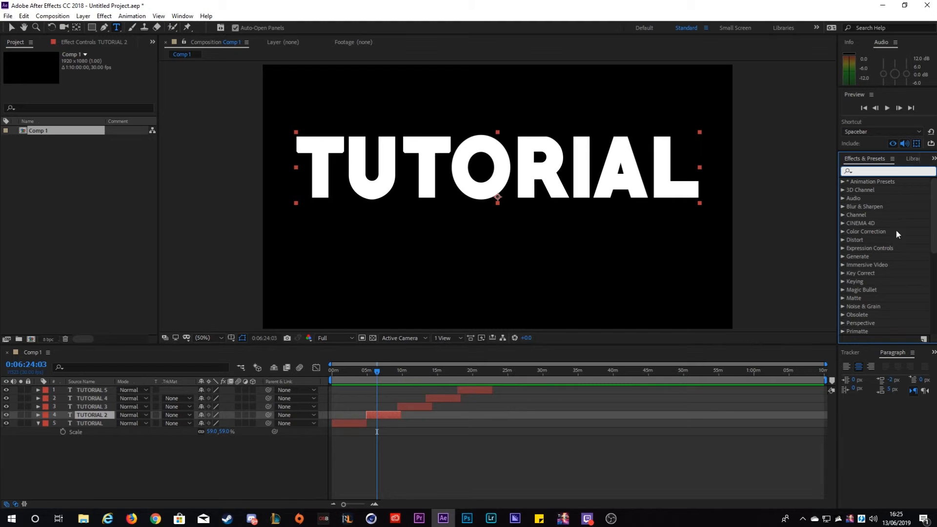
Search the effects for "fill" and apply the Fill effect to the TUTORIAL 2 layer
left_click(104, 16)
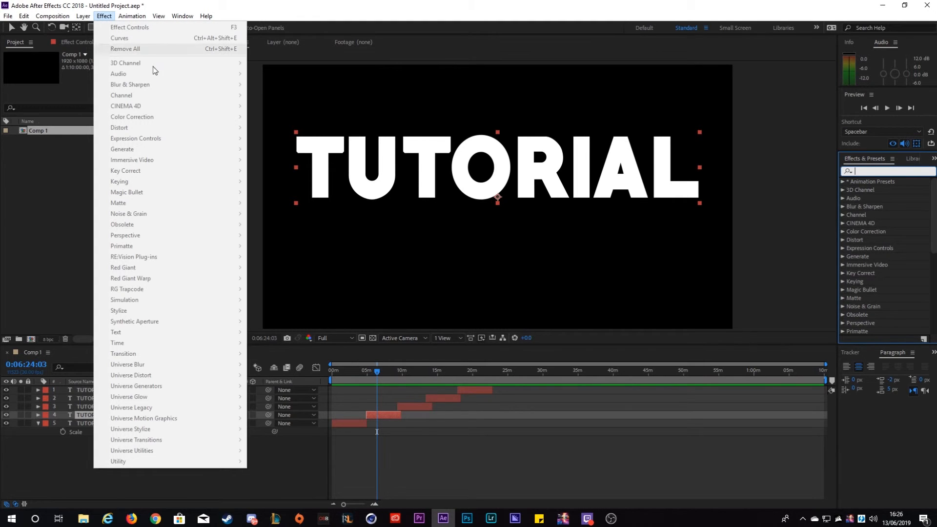
left_click(888, 172)
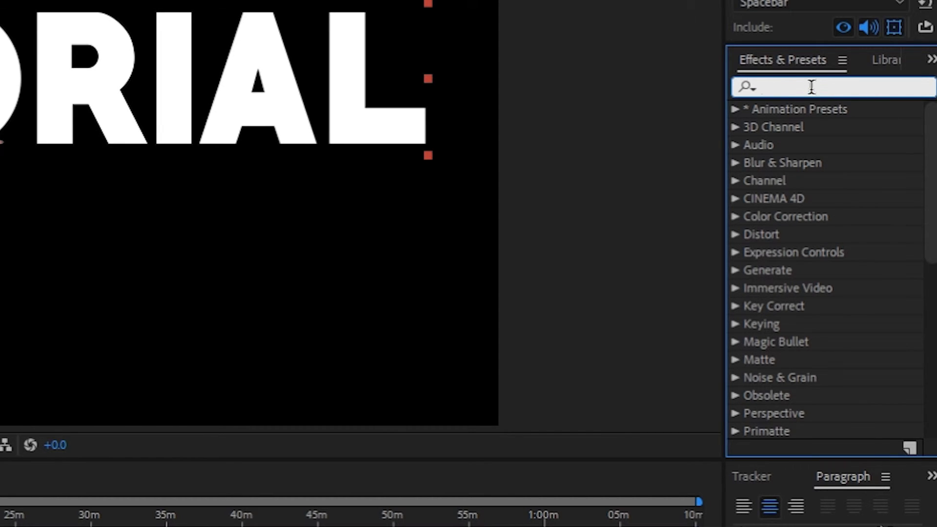
type("fill")
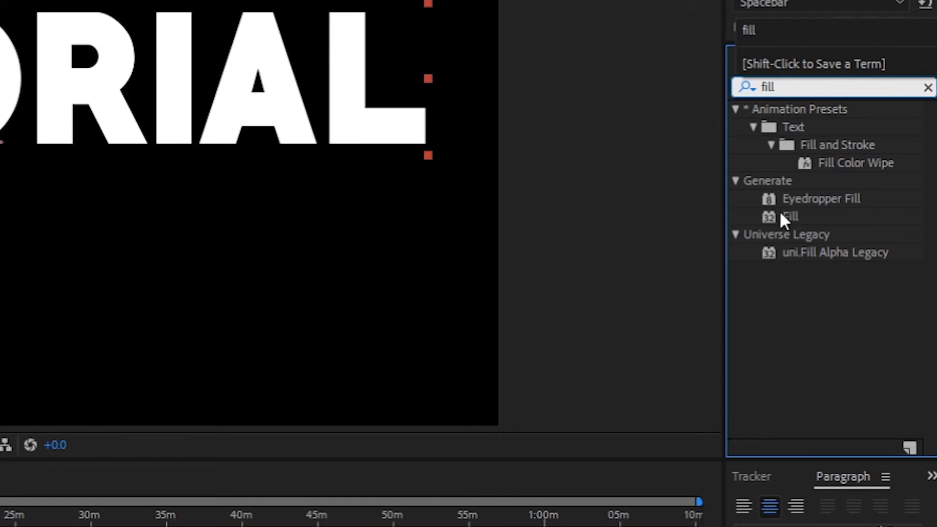
left_click(796, 216)
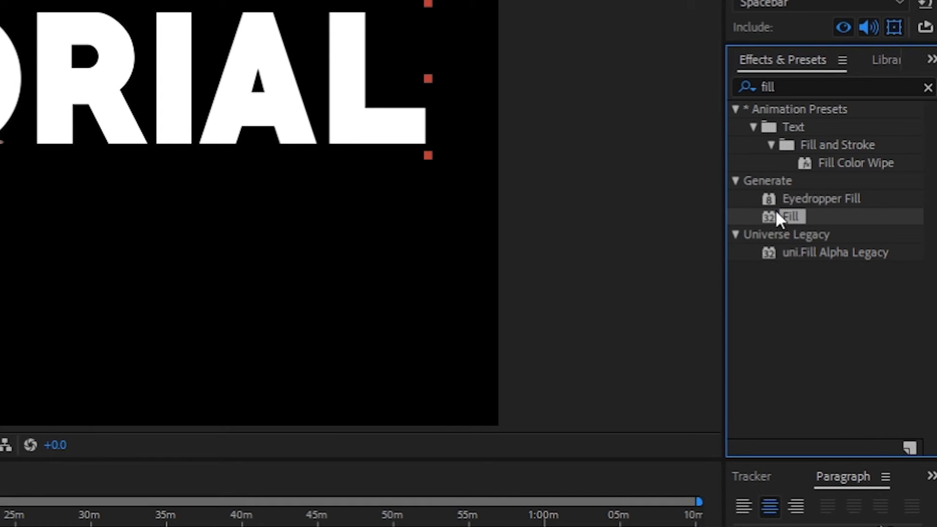
left_click_drag(796, 213, 383, 415)
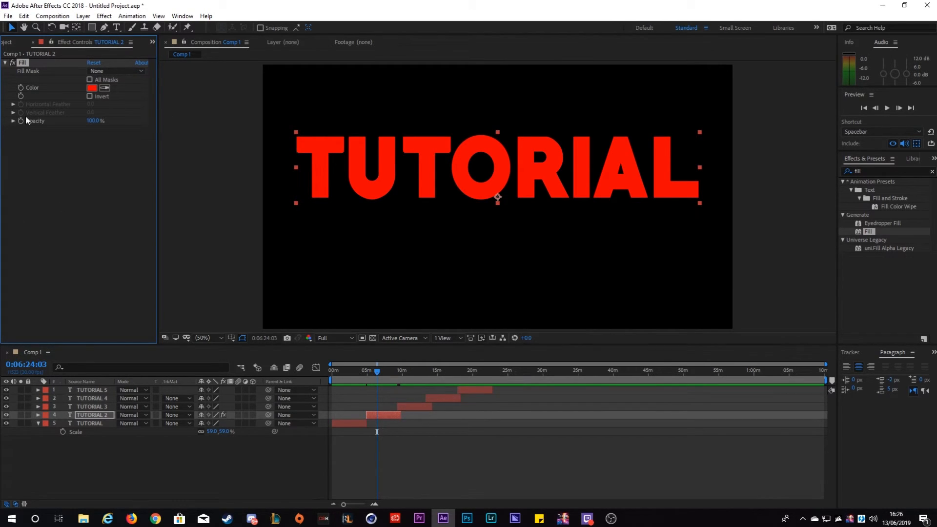
Examine the project contents and compare the effect controls of the TUTORIAL 2 and TUTORIAL layers, ending on TUTORIAL 2's Fill effect
left_click(22, 44)
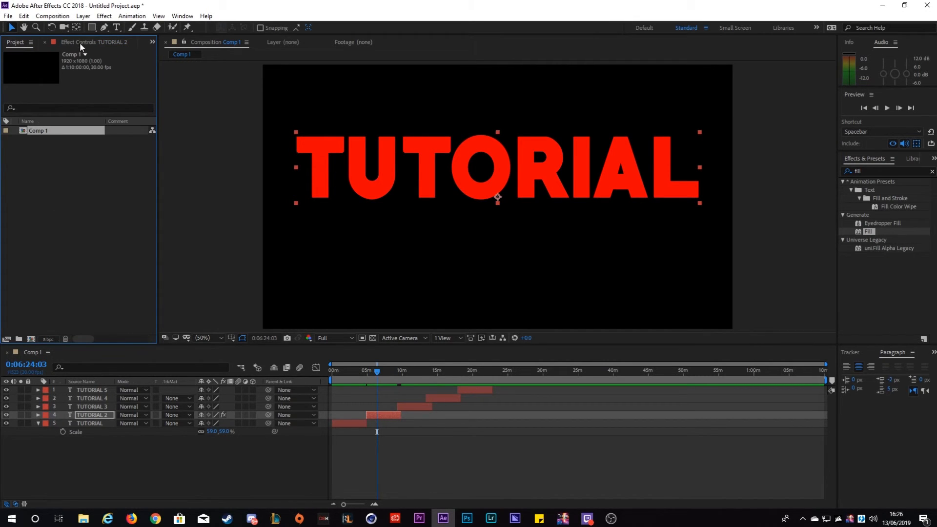
left_click(81, 46)
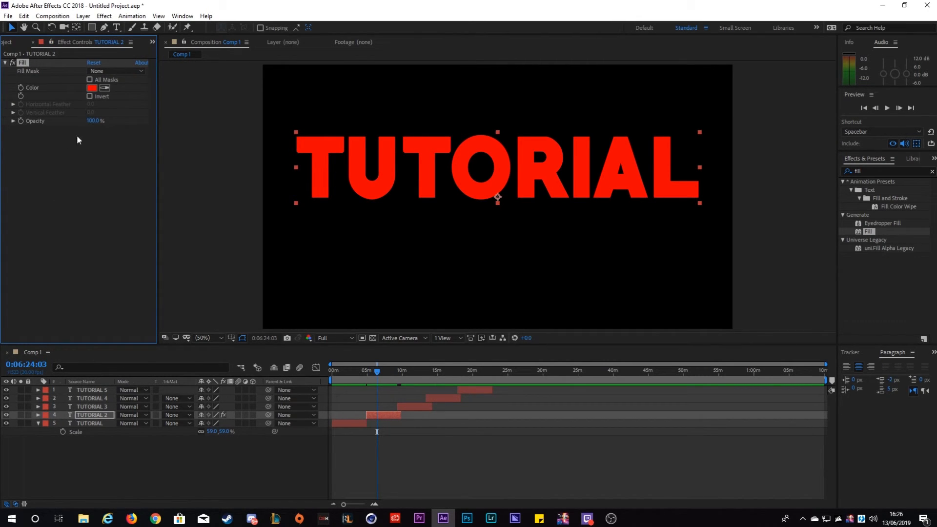
left_click(90, 414)
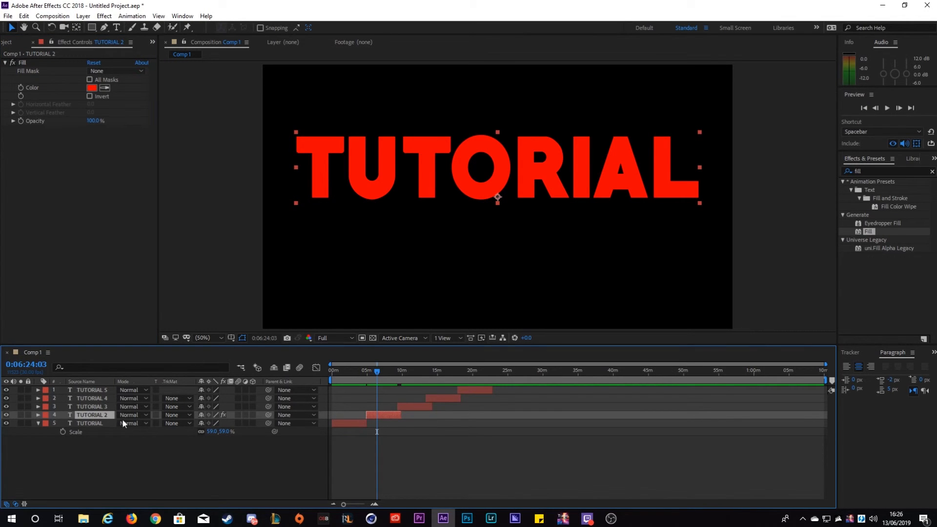
left_click(93, 423)
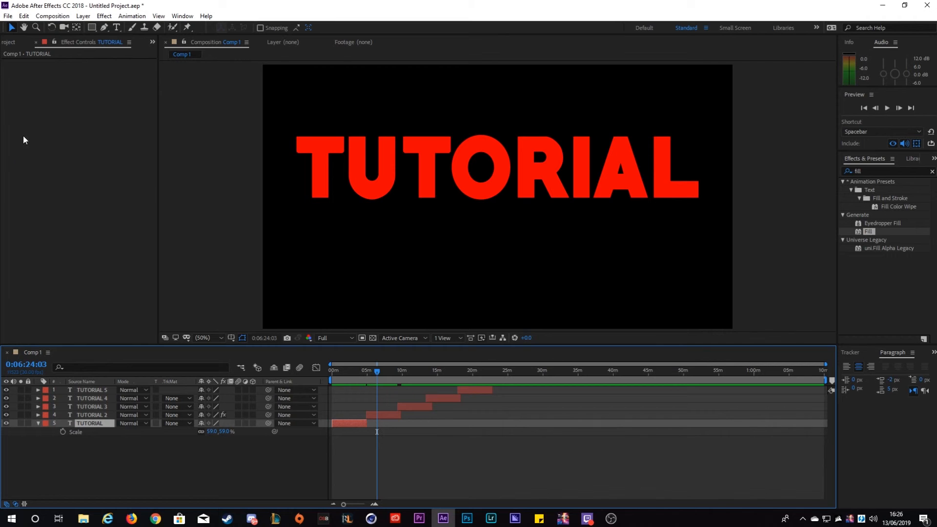
left_click(79, 416)
left_click(37, 63)
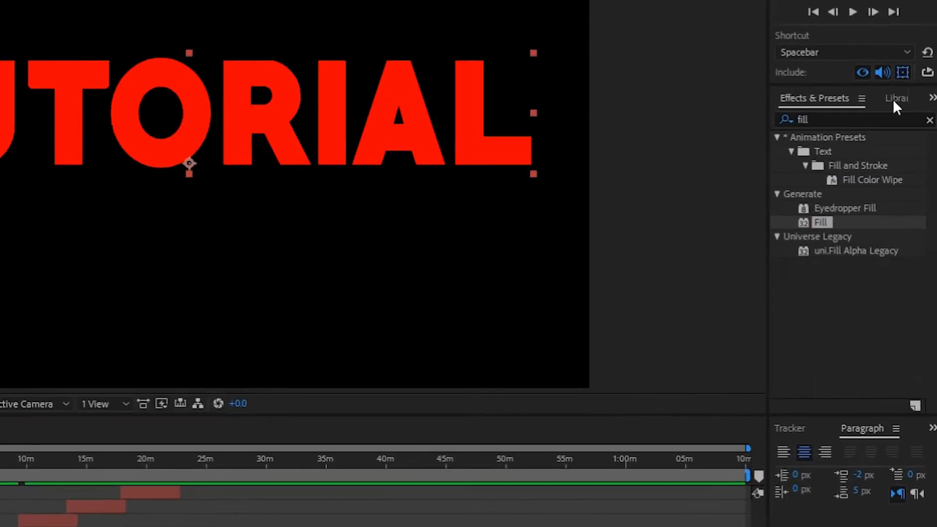
Replace Effects & Presets with the Character settings to examine the font size, and replace the Paragraph settings with the Tracker options
left_click(912, 158)
left_click(933, 158)
left_click(886, 131)
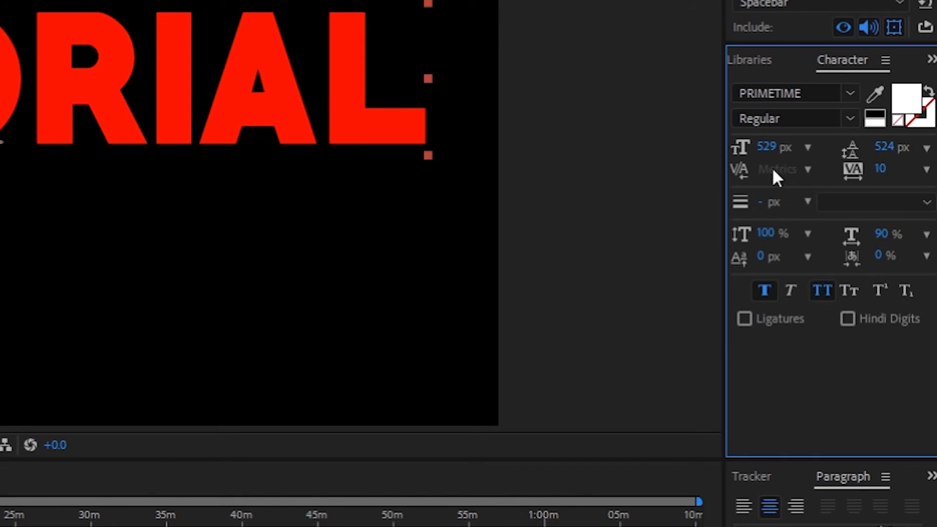
left_click_drag(765, 147, 740, 162)
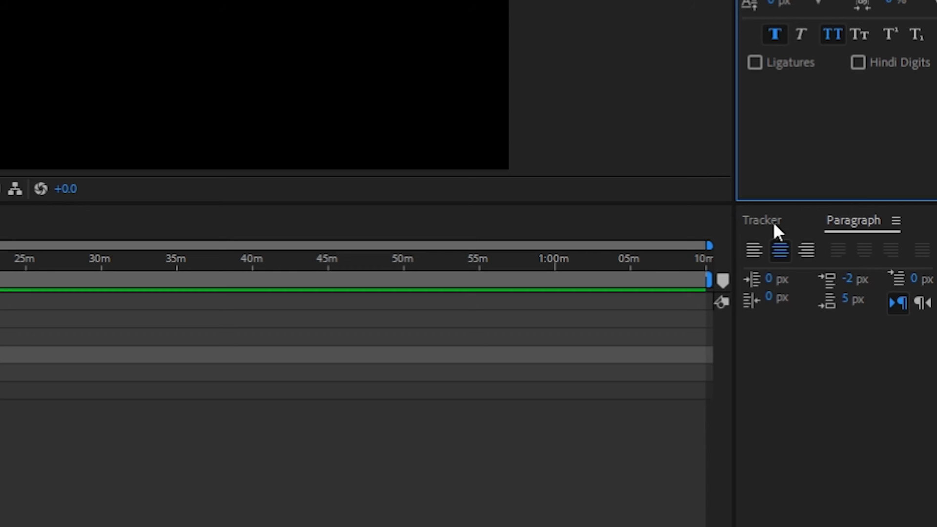
left_click(759, 222)
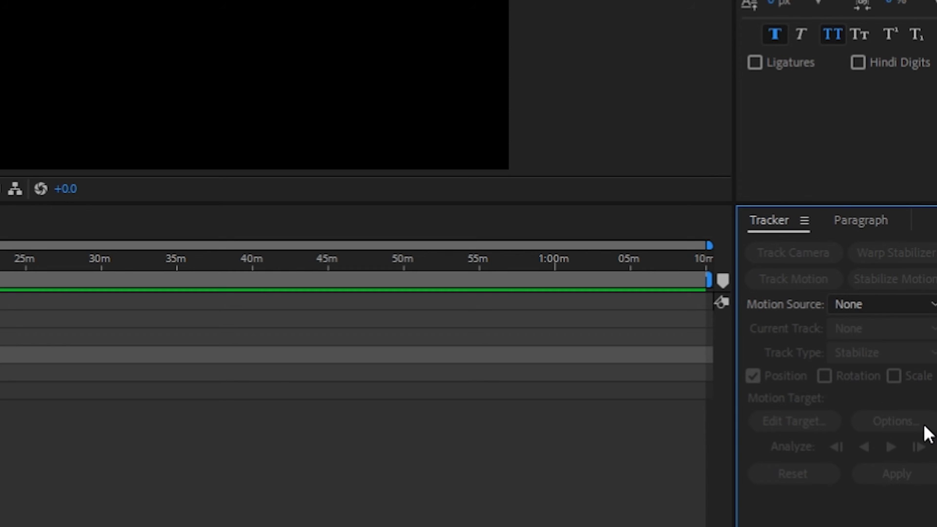